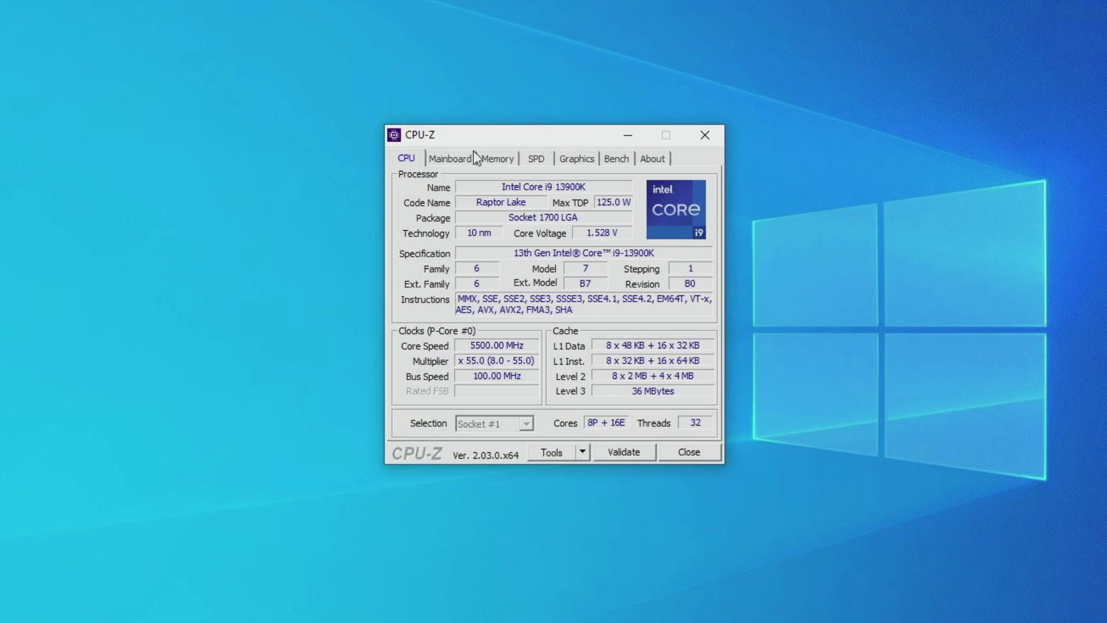
- Examine the memory type, frequency and timings, and return to the processor details
left_click(508, 162)
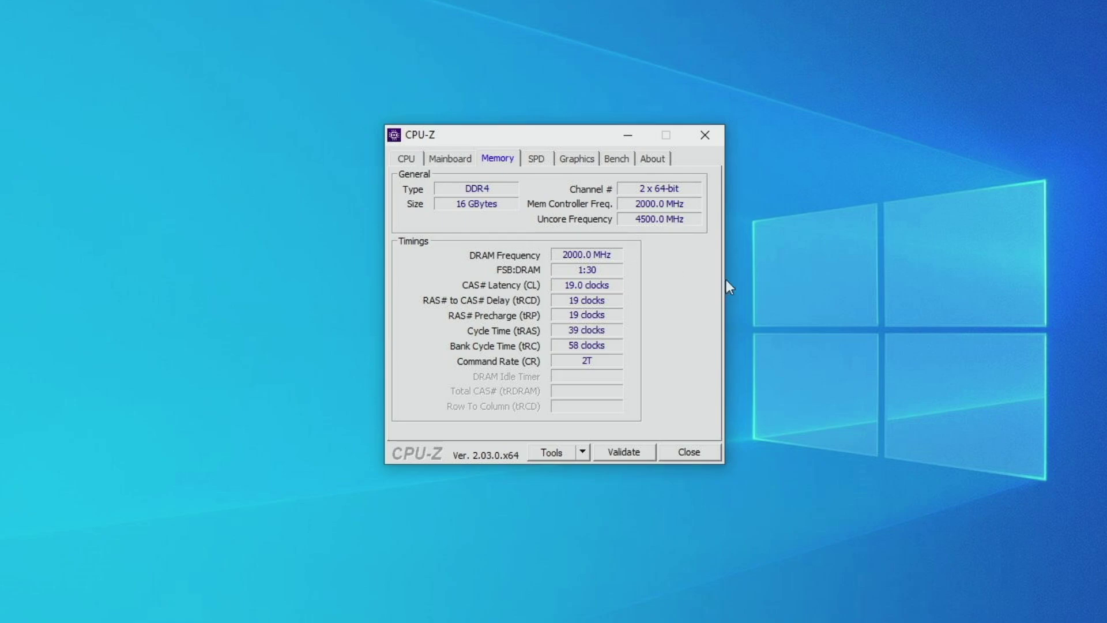
left_click(406, 159)
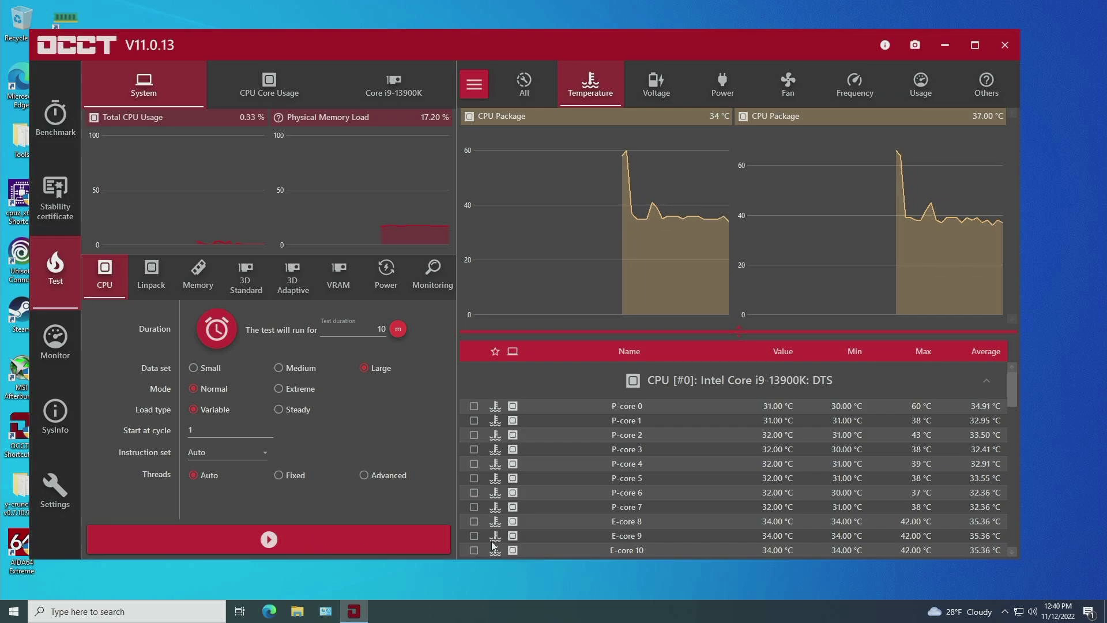
- In OCCT, review the idle P-core and E-core temperatures and start the 10-minute CPU test with the Large data set
scroll(538, 533, "down", 3)
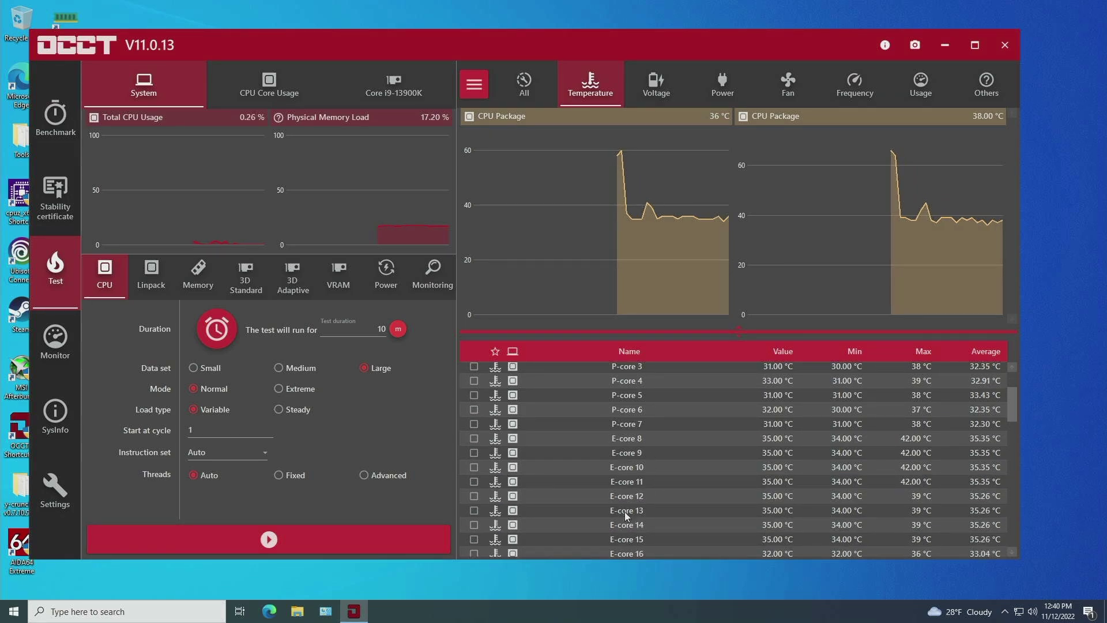
scroll(641, 489, "up", 2)
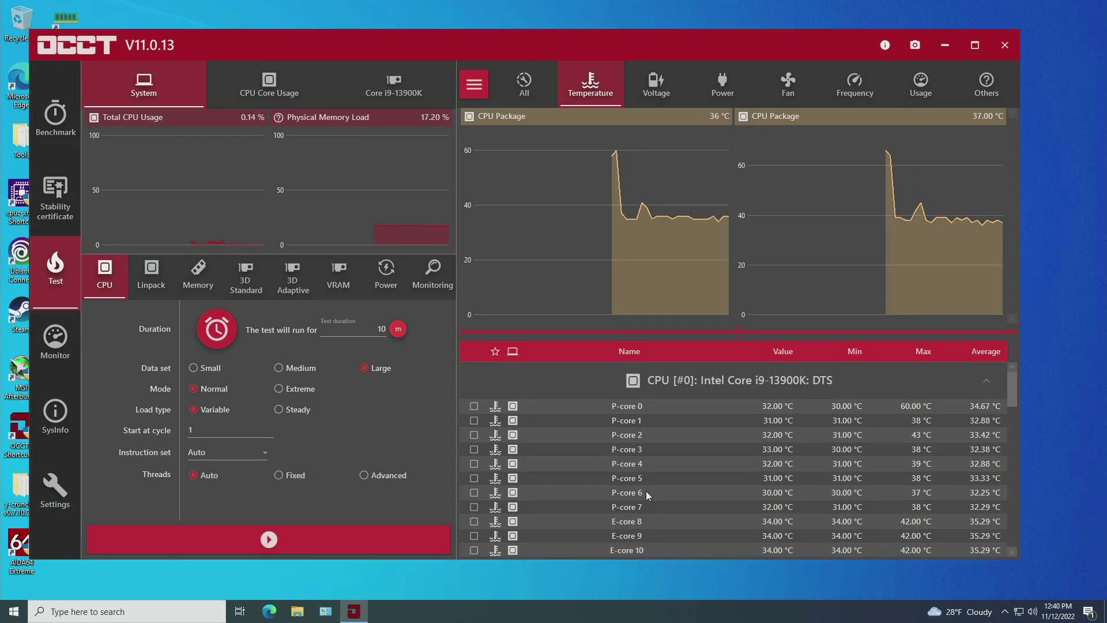
scroll(638, 495, "down", 4)
scroll(639, 489, "down", 2)
scroll(639, 493, "up", 6)
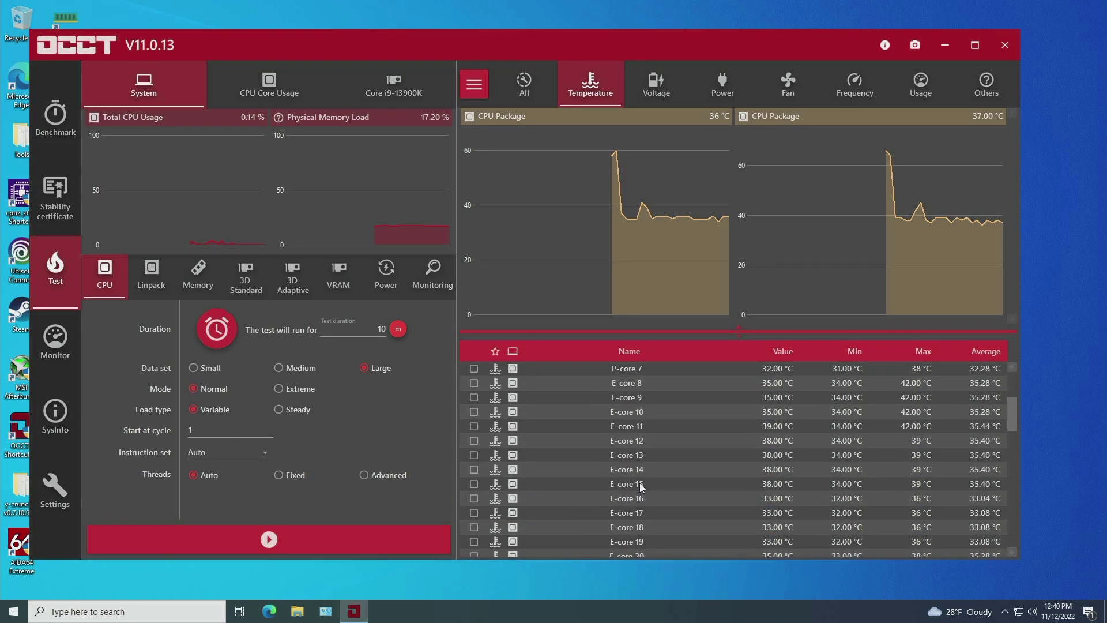
left_click(308, 538)
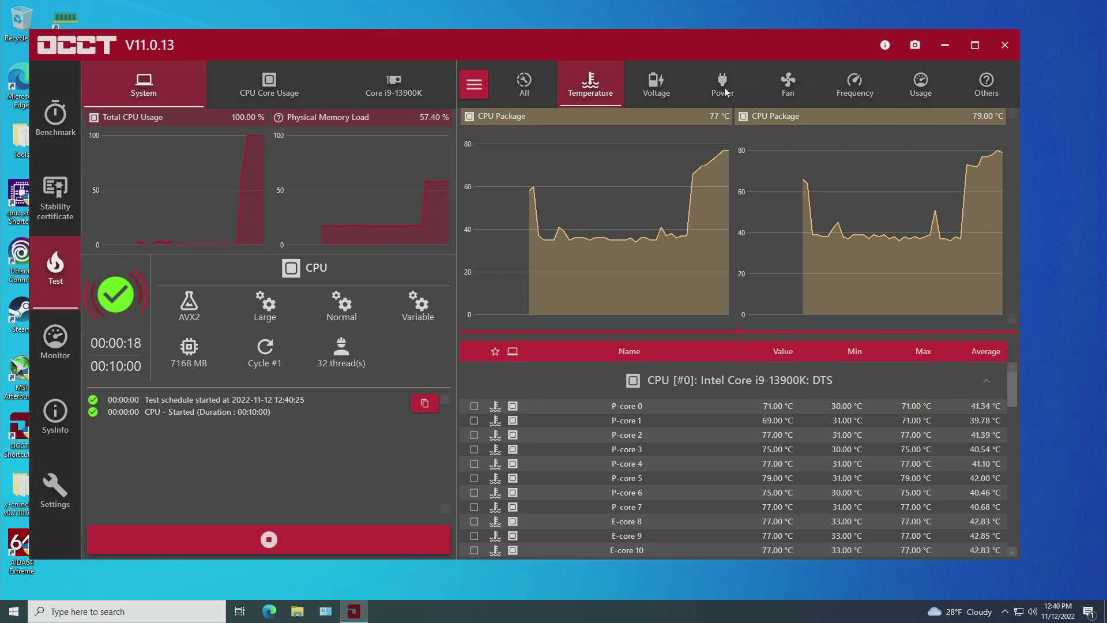
- Examine the CPU package power, Vcore voltage and the P-core and E-core clocks while the CPU test runs
left_click(740, 101)
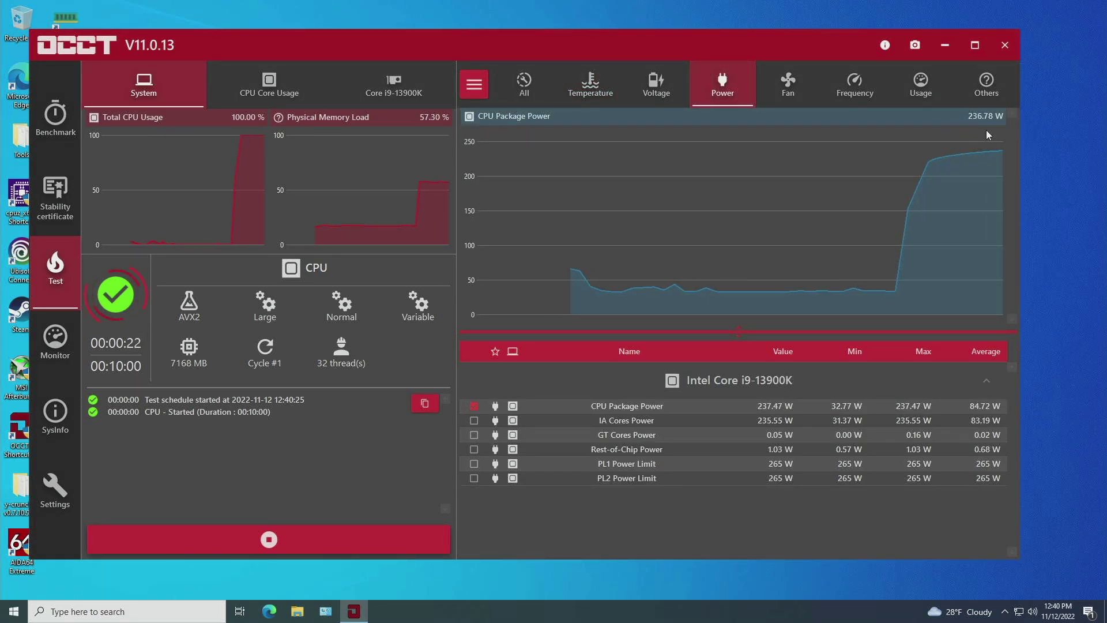
left_click(658, 90)
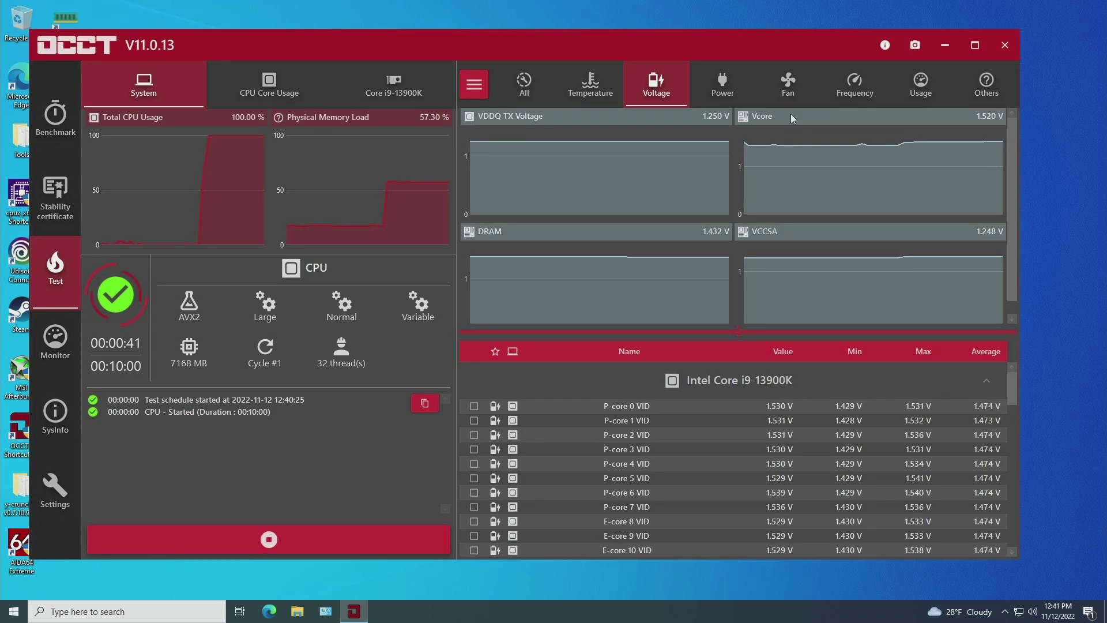
left_click(722, 83)
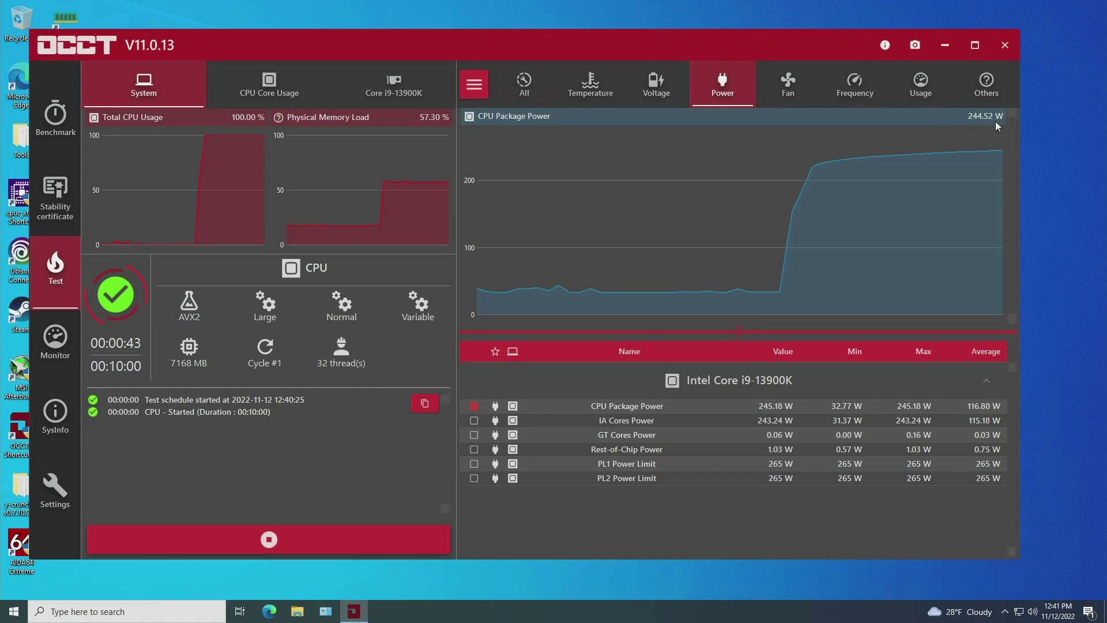
left_click(854, 83)
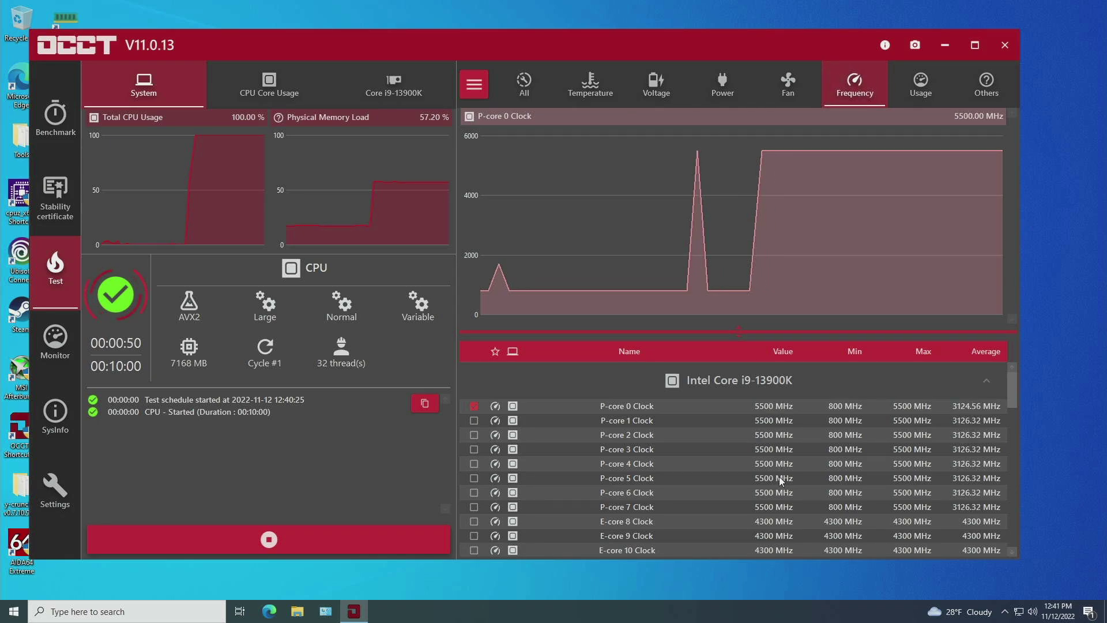
scroll(769, 532, "down", 2)
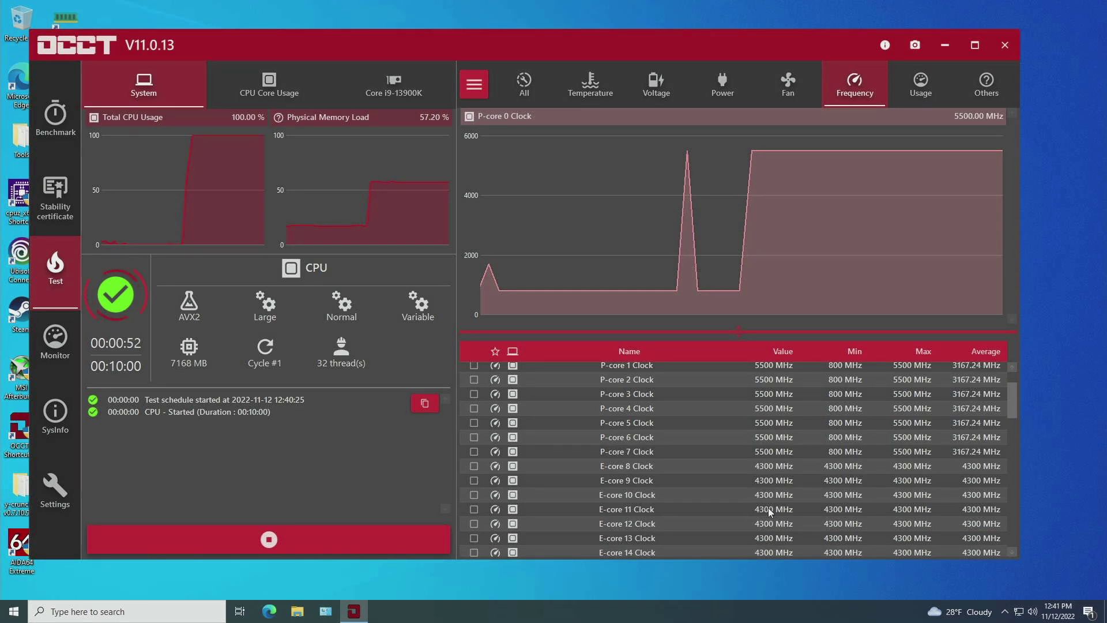
scroll(769, 511, "up", 2)
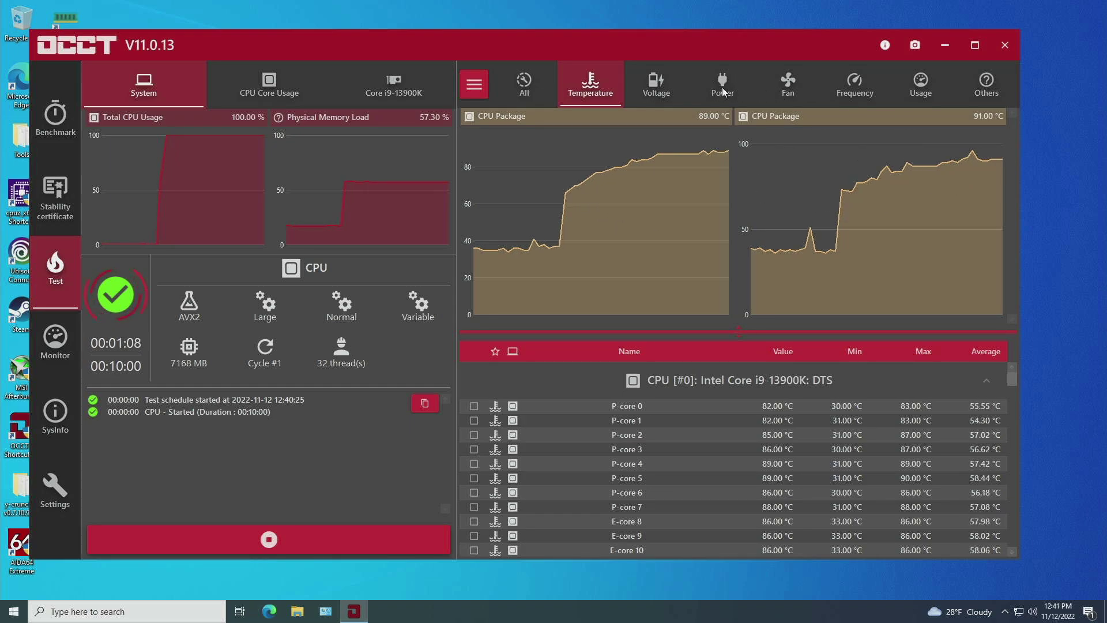
- Recheck the voltages and core clocks under load, stop the CPU test and minimize the OCCT window
left_click(657, 86)
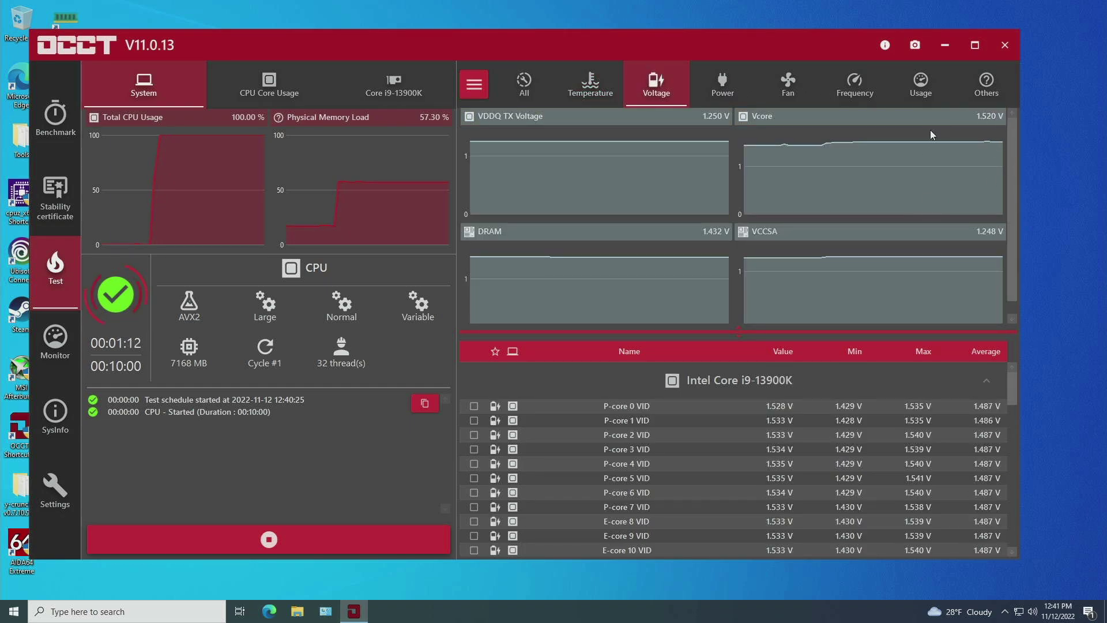
left_click(855, 81)
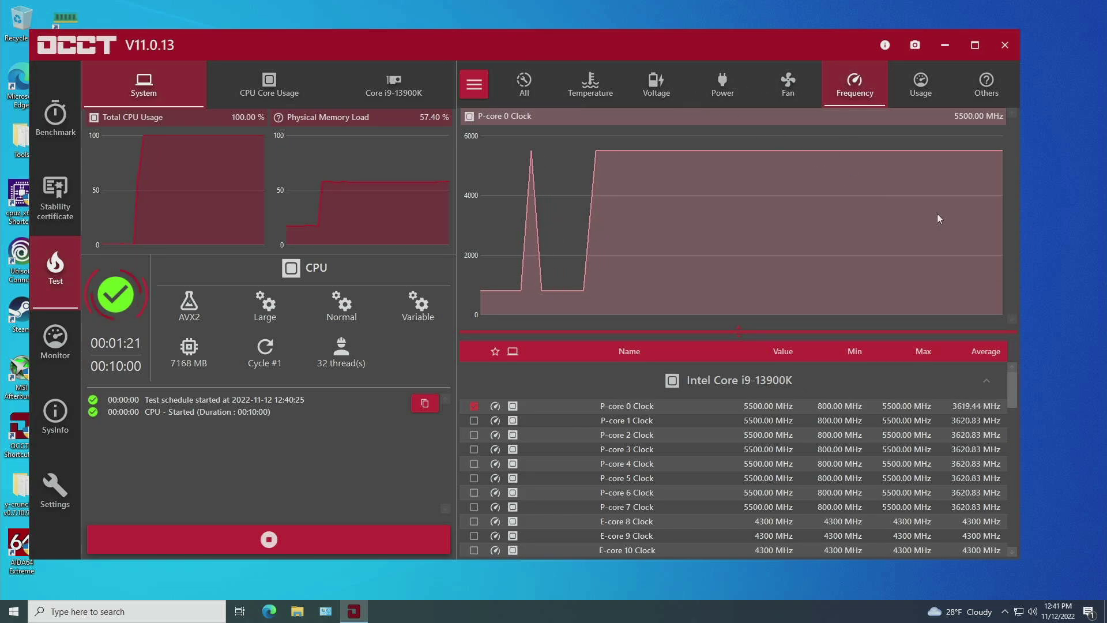
left_click(656, 83)
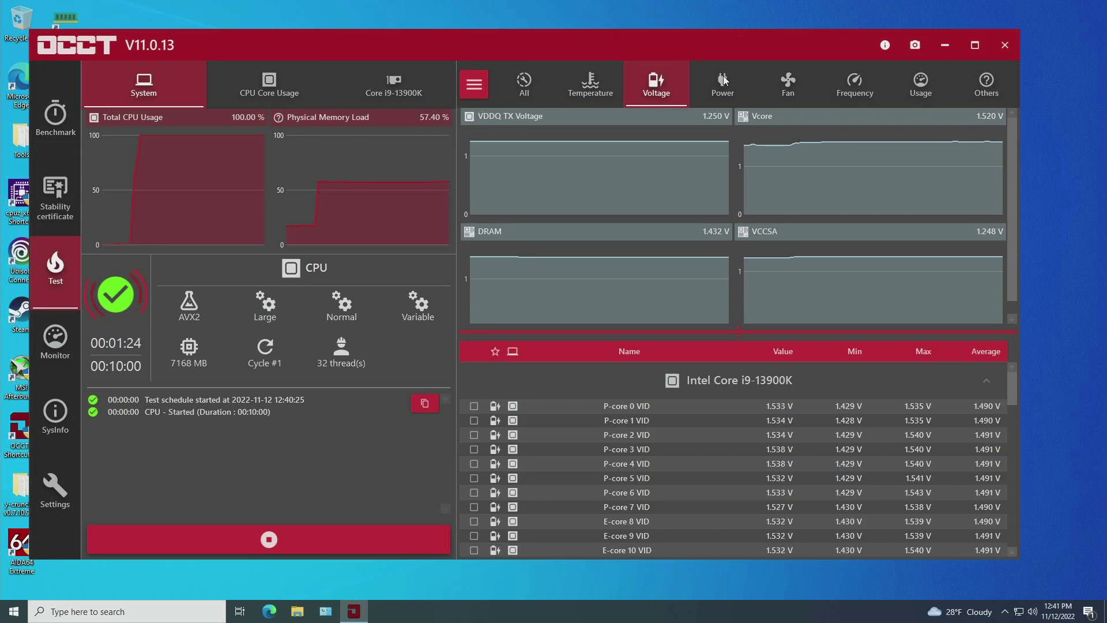
left_click(299, 540)
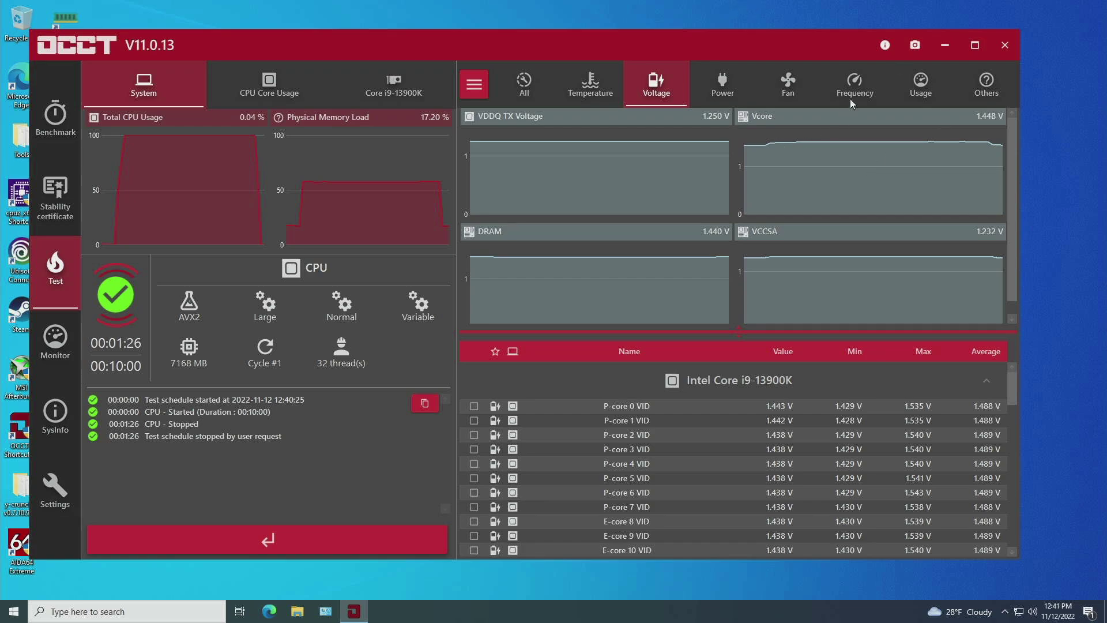
left_click(941, 51)
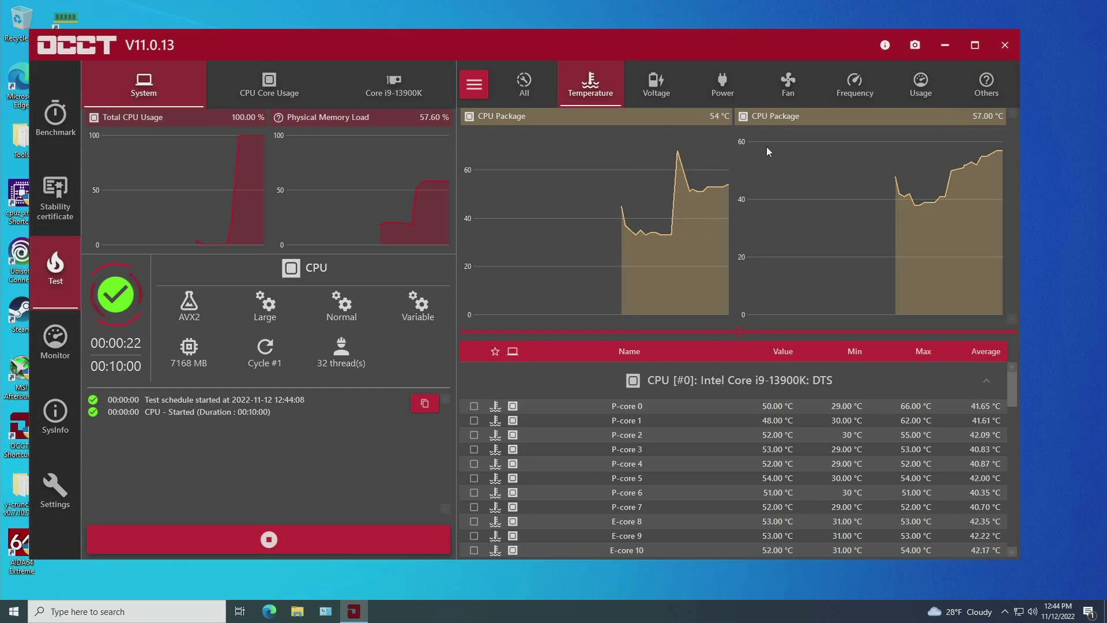
- Compare Vcore, CPU package power, core temperatures and core clocks during the second CPU test run
left_click(656, 86)
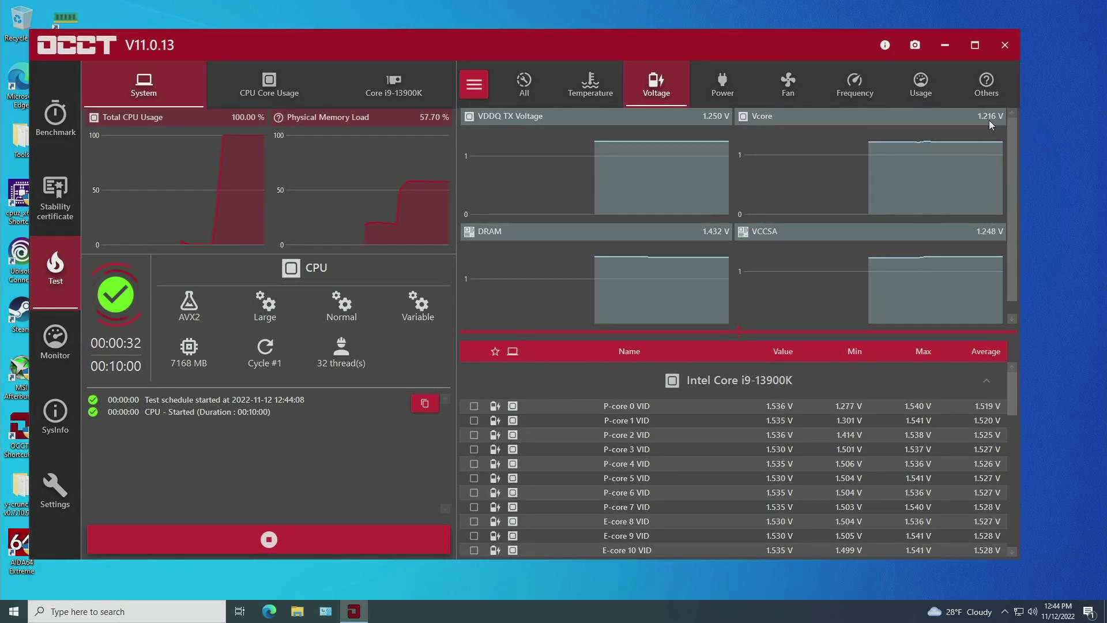
mouse_move(994, 119)
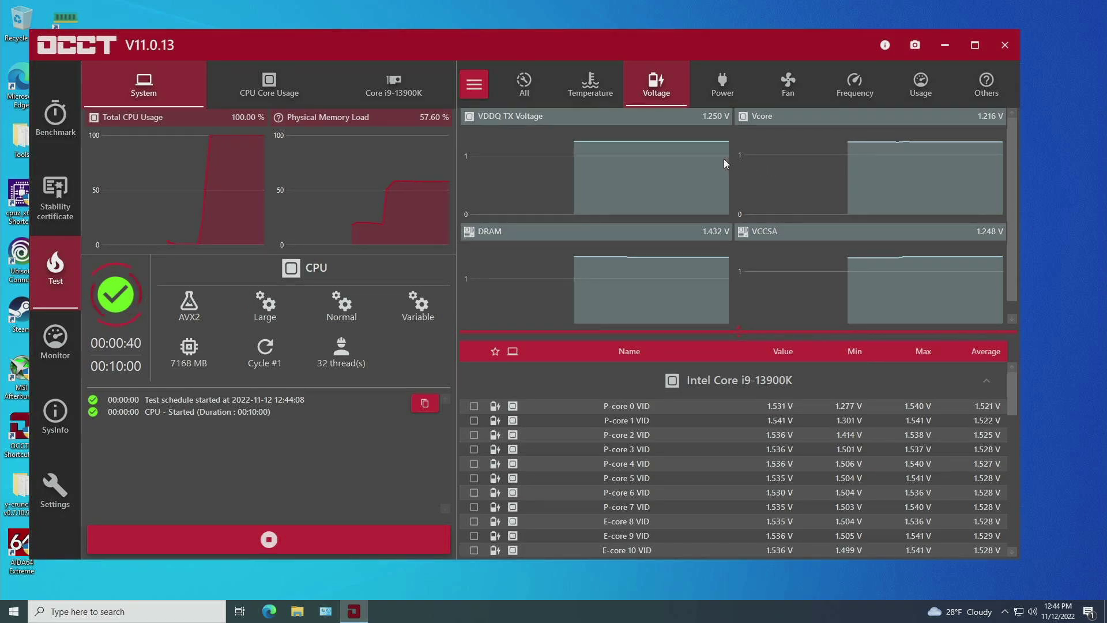
left_click(723, 84)
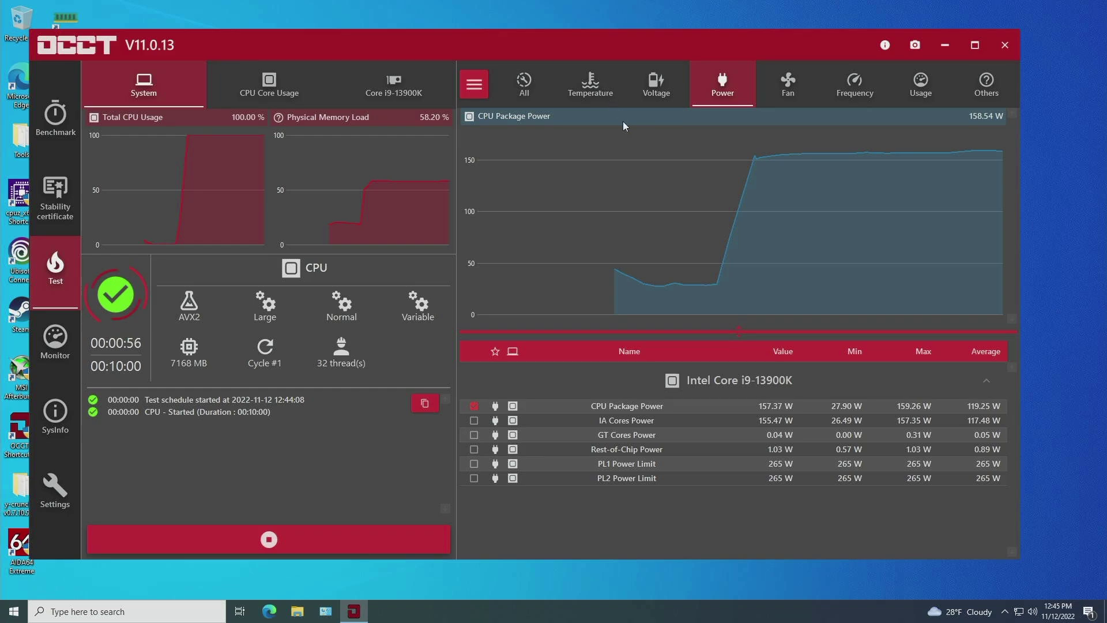
left_click(608, 92)
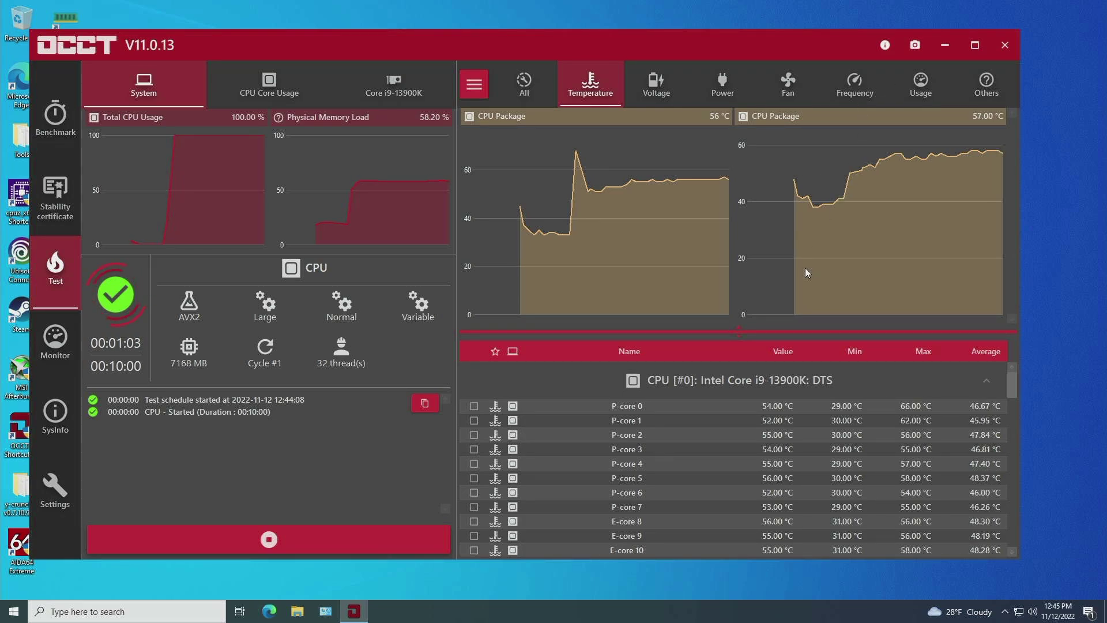
scroll(791, 393, "down", 1)
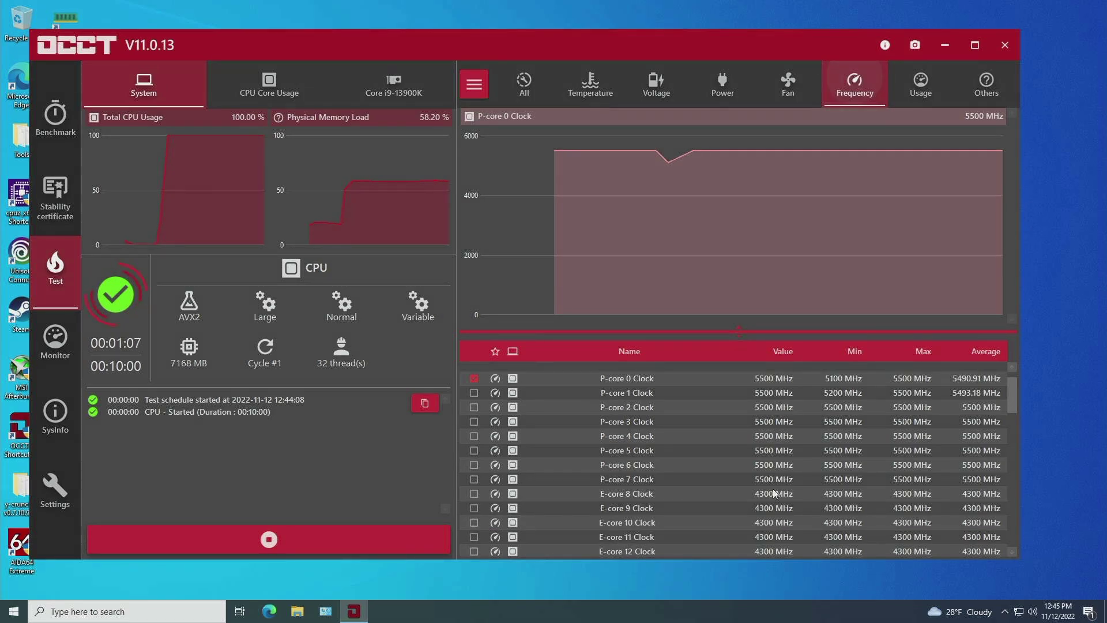
scroll(773, 490, "up", 1)
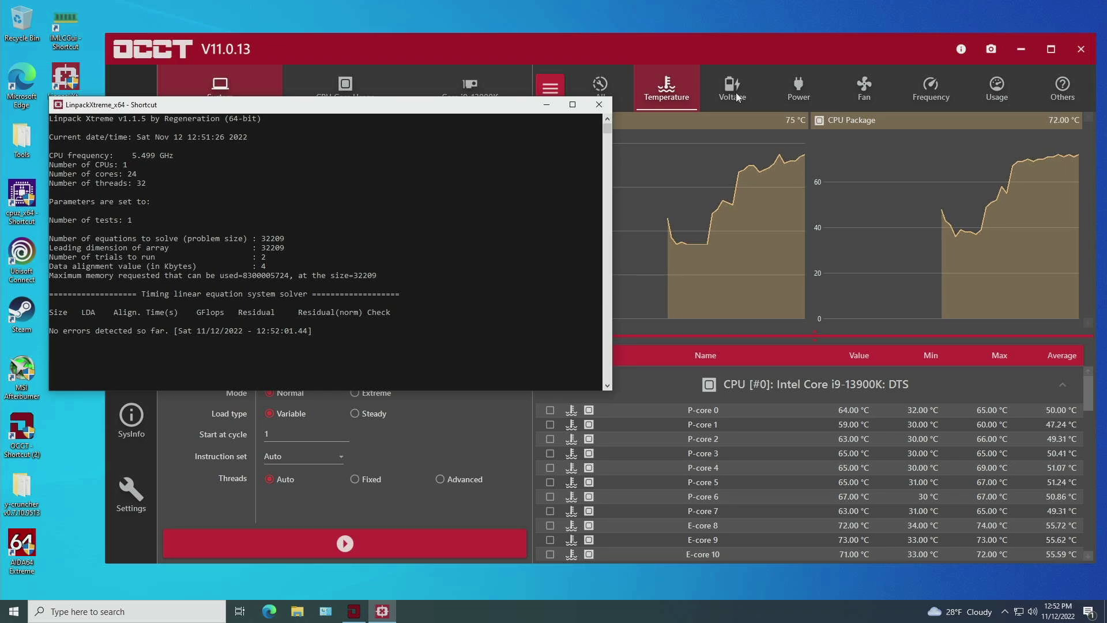
- Bring OCCT to the front during the Linpack Xtreme run and examine voltage, package power and all core clocks
key("alt+Tab")
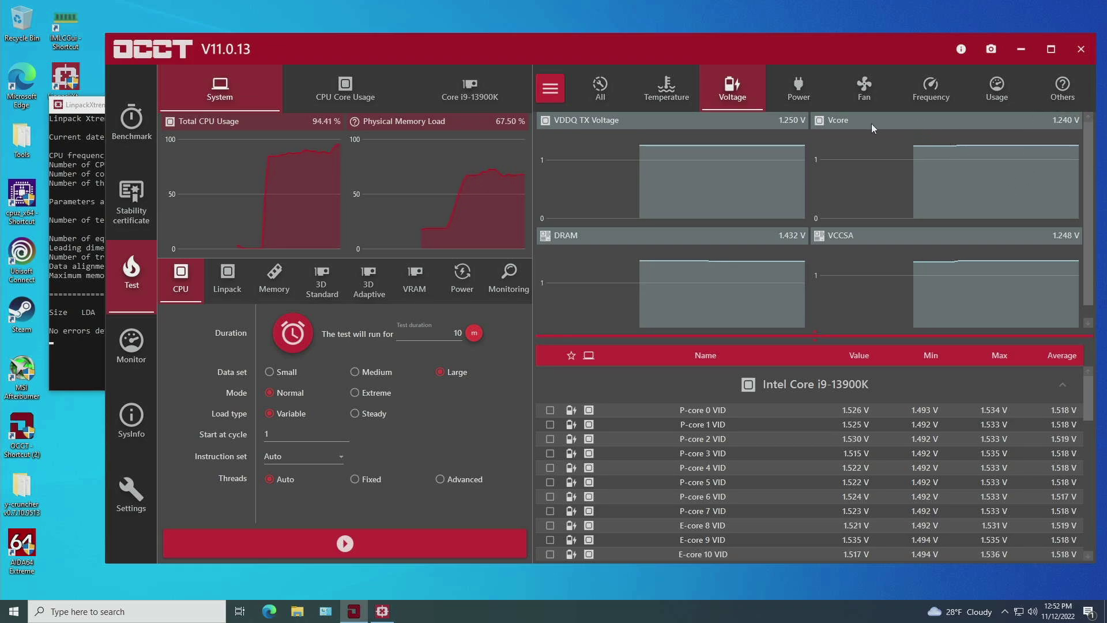
left_click(794, 90)
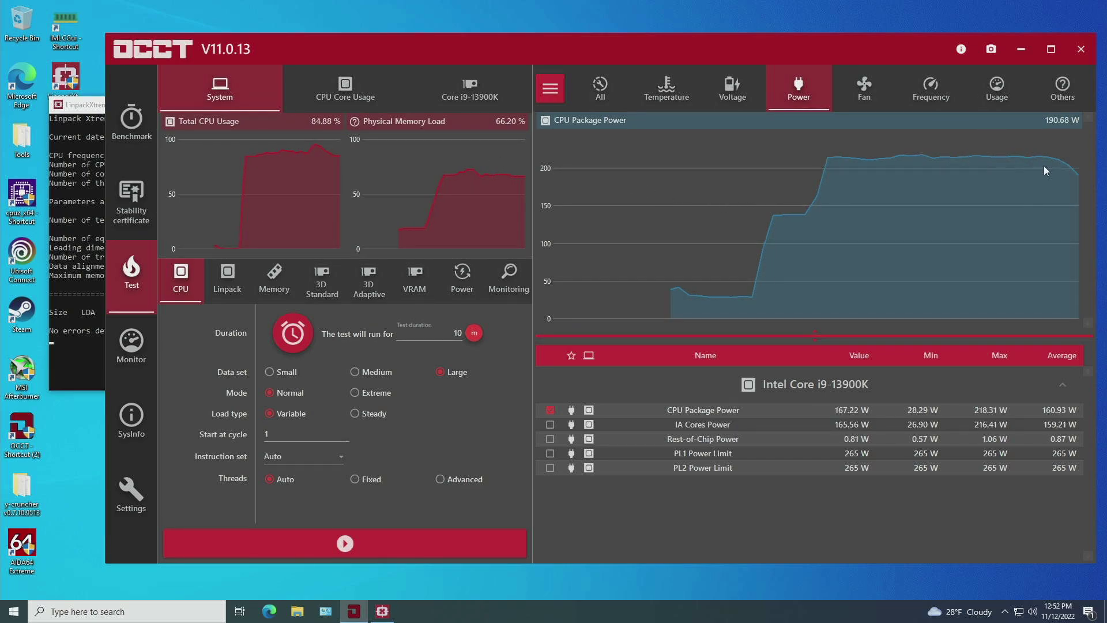
left_click(932, 88)
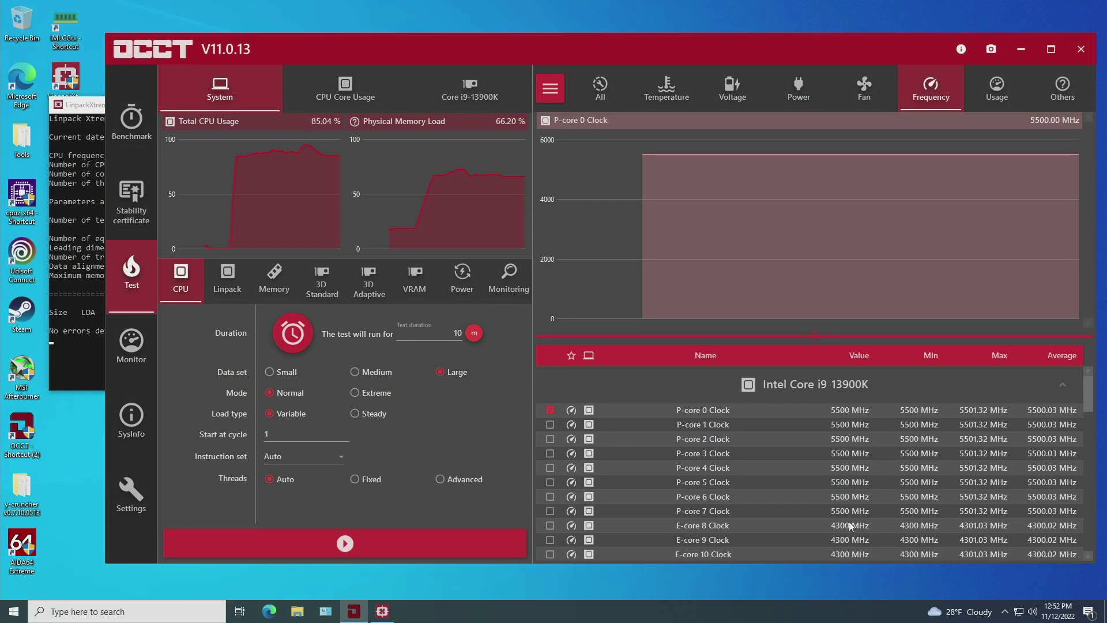
scroll(849, 520, "down", 2)
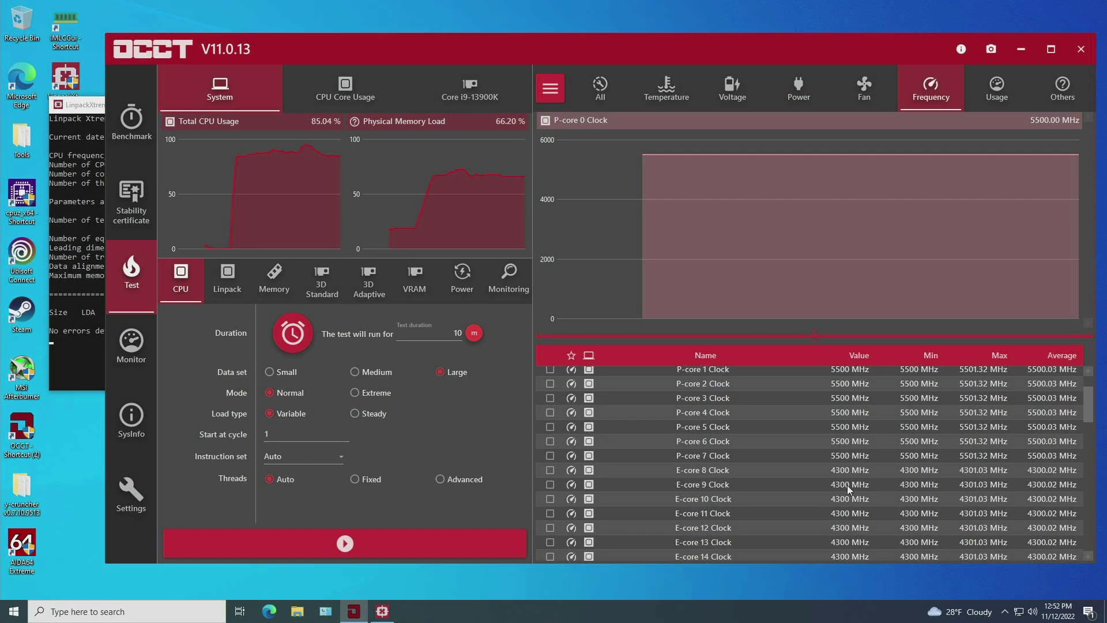
scroll(847, 486, "up", 2)
scroll(813, 409, "down", 4)
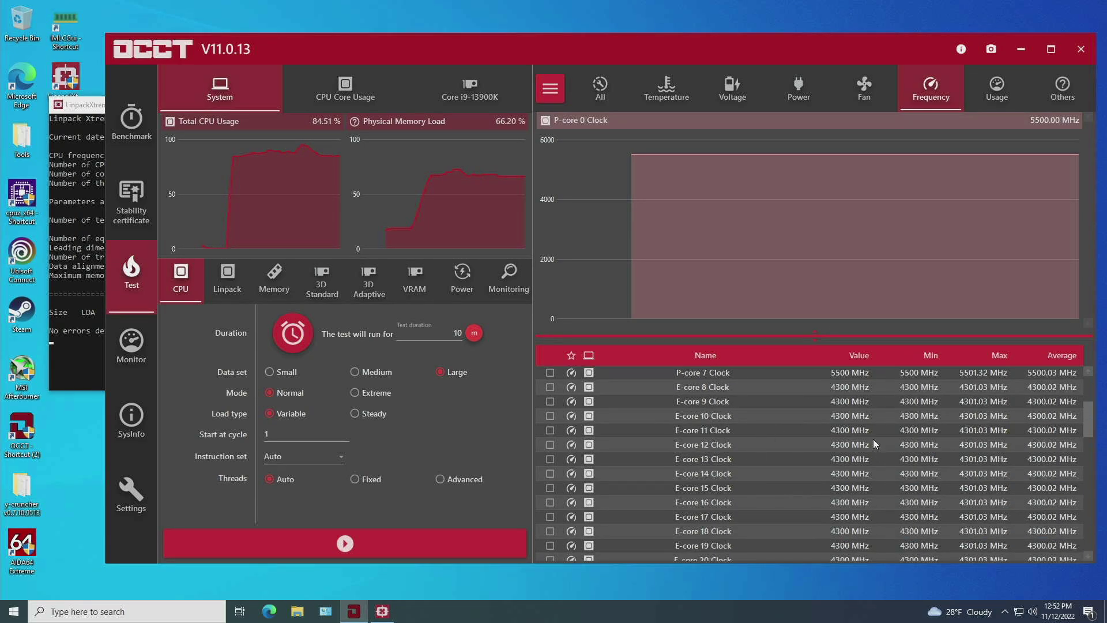
scroll(873, 444, "up", 4)
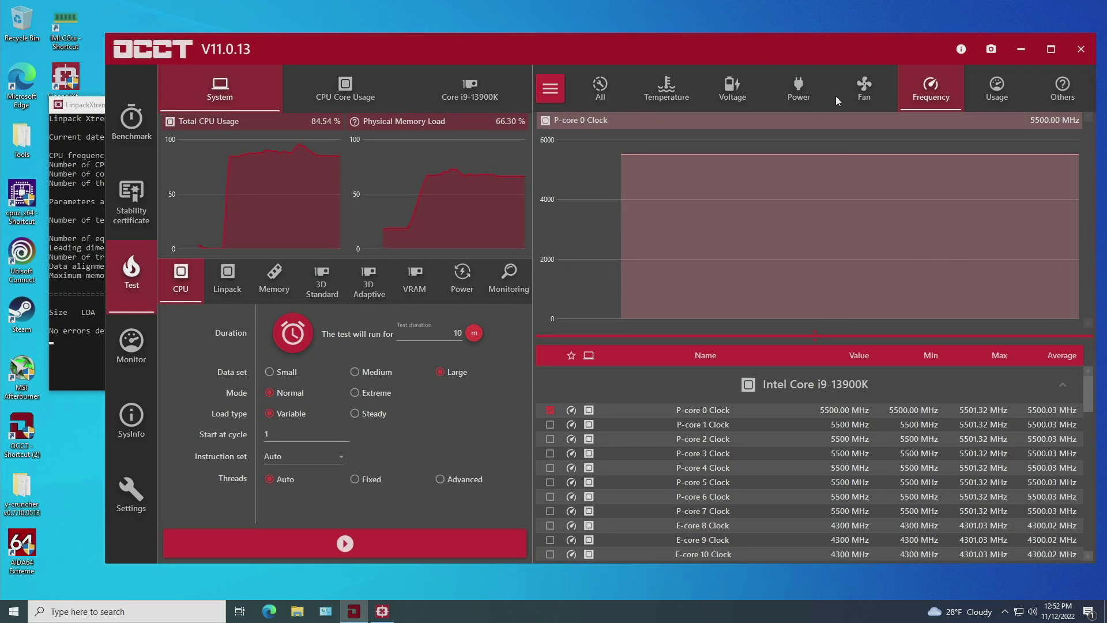
- Examine the current and maximum temperatures of all P-cores and E-cores during the Linpack Xtreme run
left_click(715, 87)
left_click(663, 89)
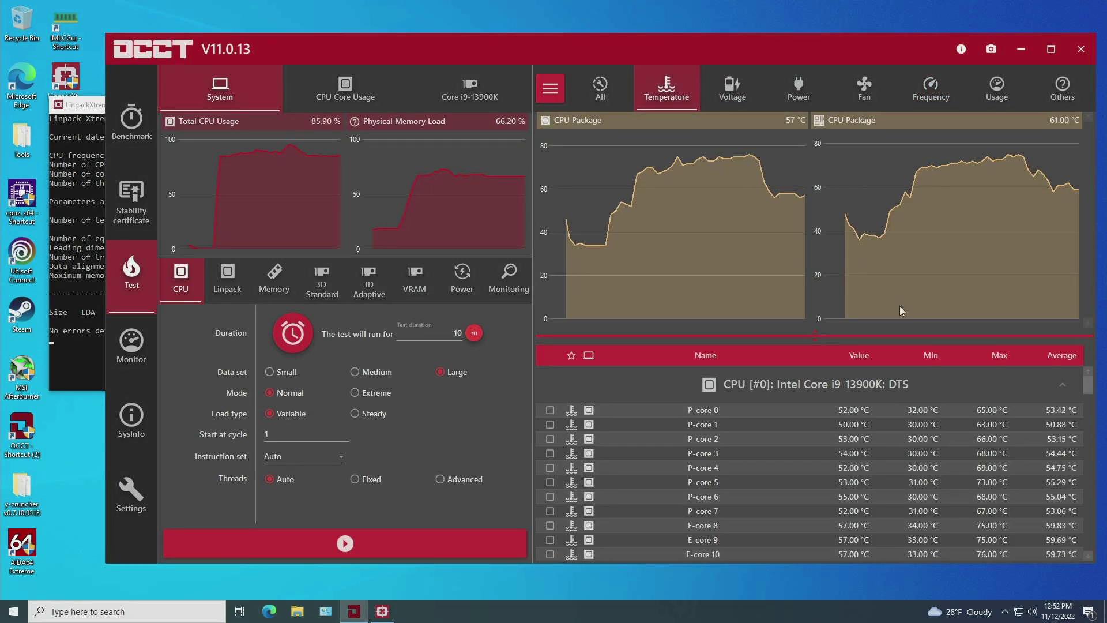
scroll(993, 528, "down", 4)
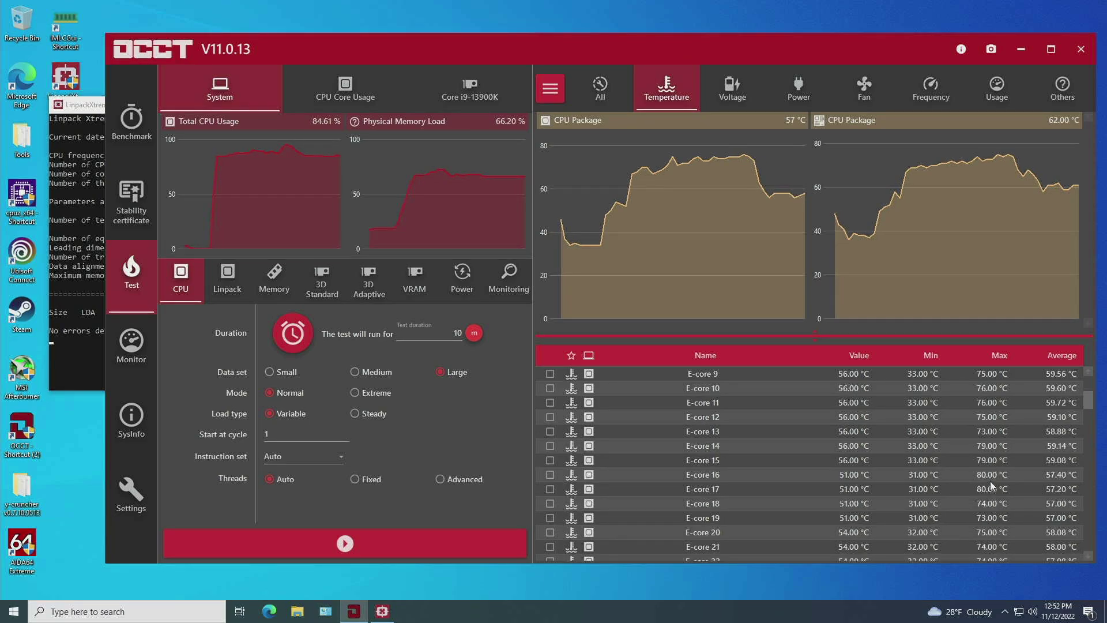
scroll(991, 496, "down", 2)
scroll(992, 473, "up", 6)
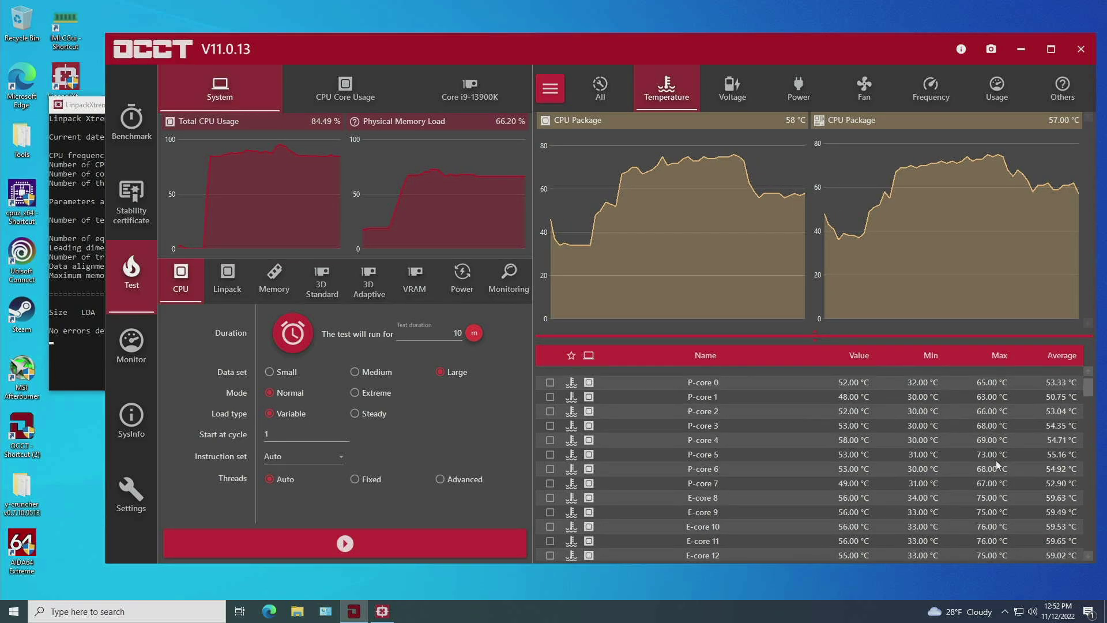
scroll(995, 460, "up", 1)
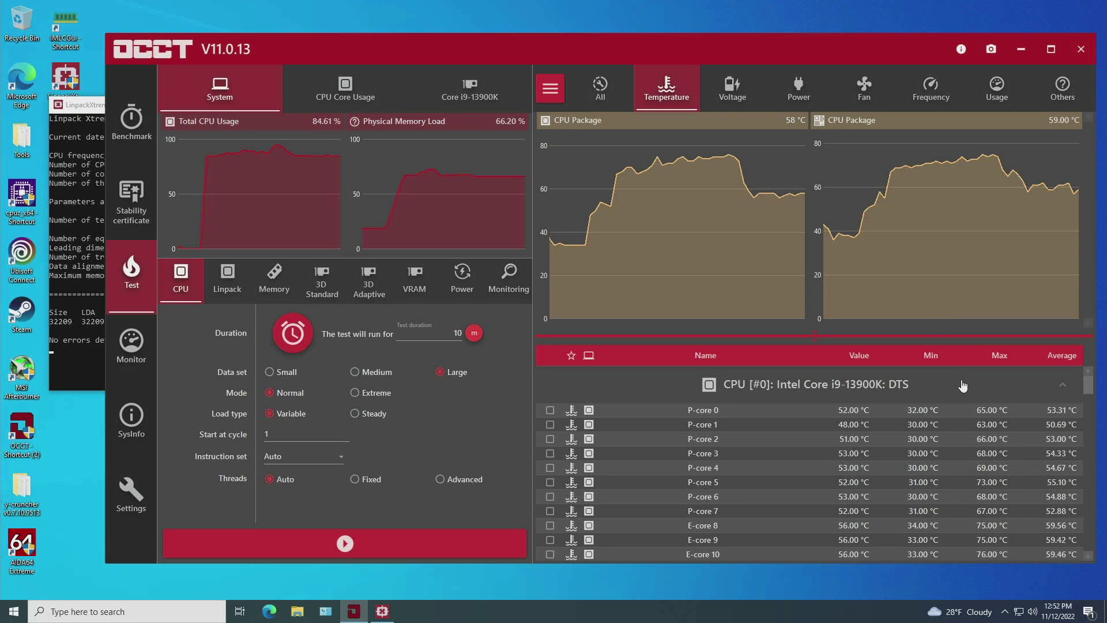
scroll(972, 424, "down", 4)
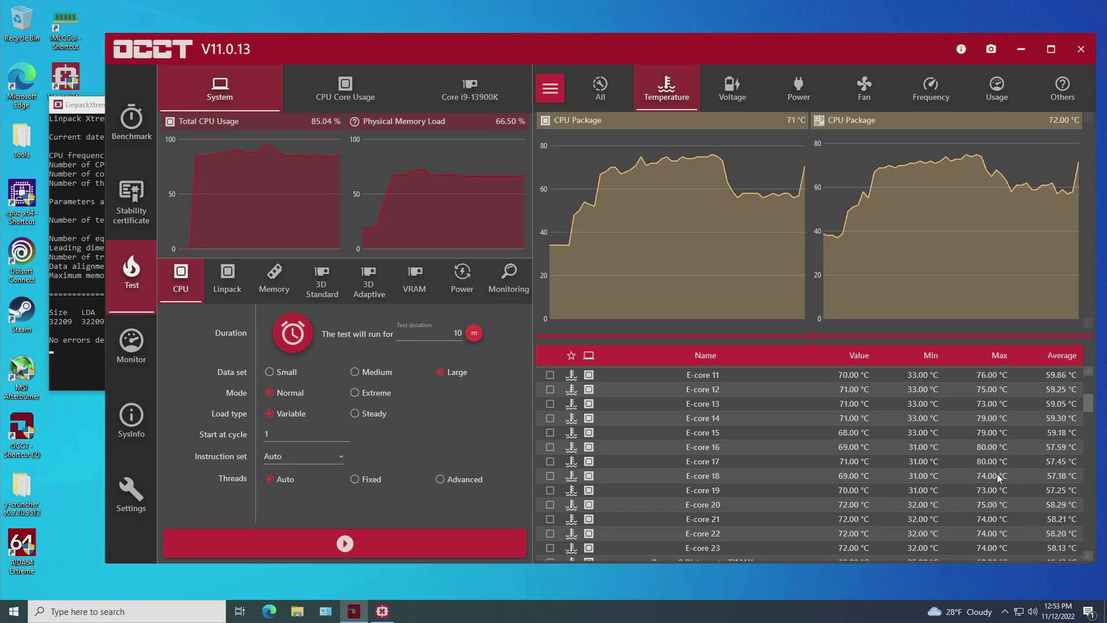
scroll(998, 474, "up", 4)
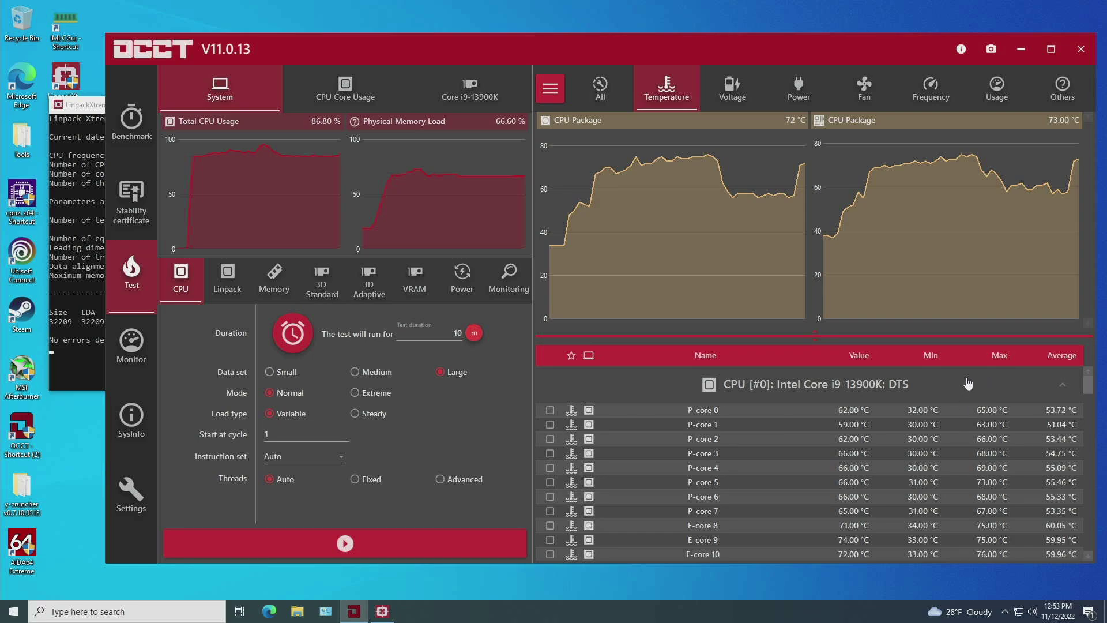
- Bring the Linpack Xtreme window forward and, once its run has ended, examine the maximum P-core and E-core temperatures in OCCT
left_click(80, 105)
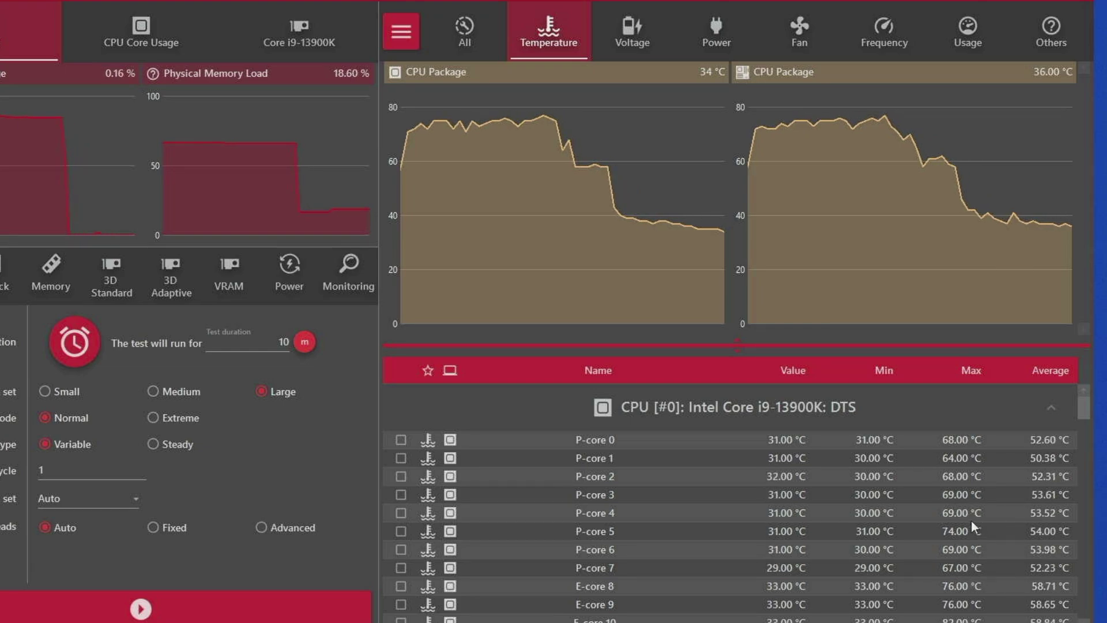
scroll(967, 532, "down", 1)
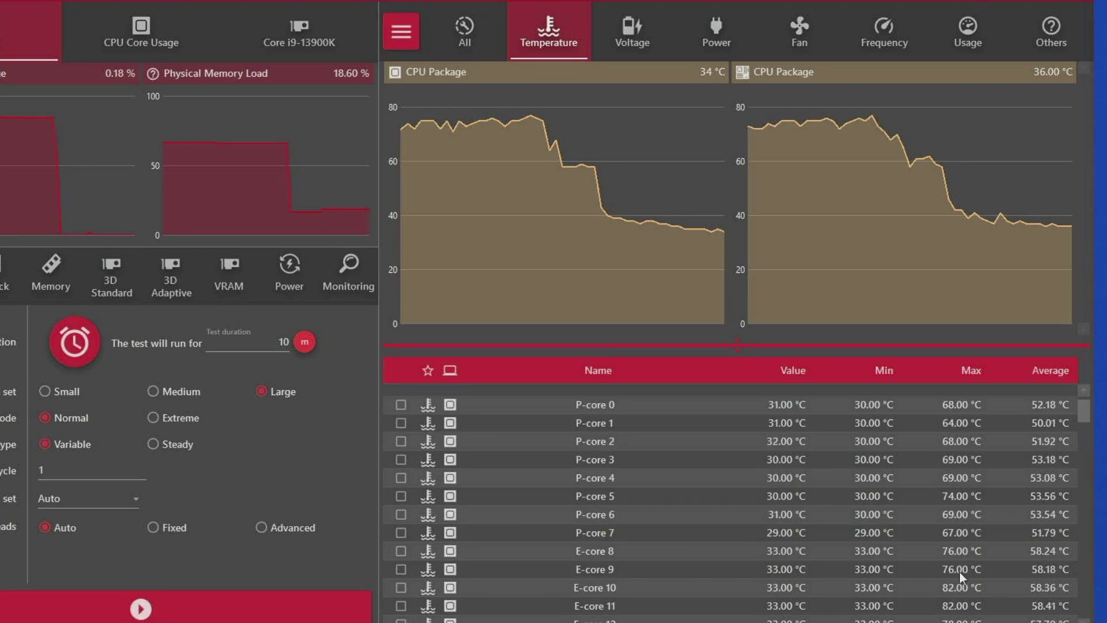
scroll(970, 557, "down", 1)
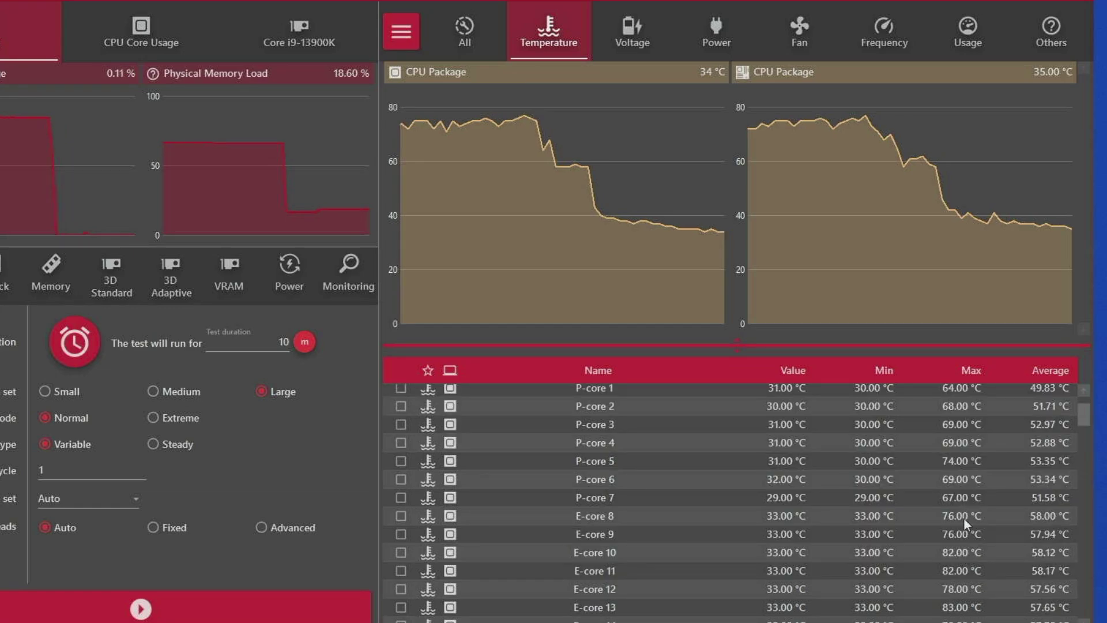
scroll(965, 521, "down", 1)
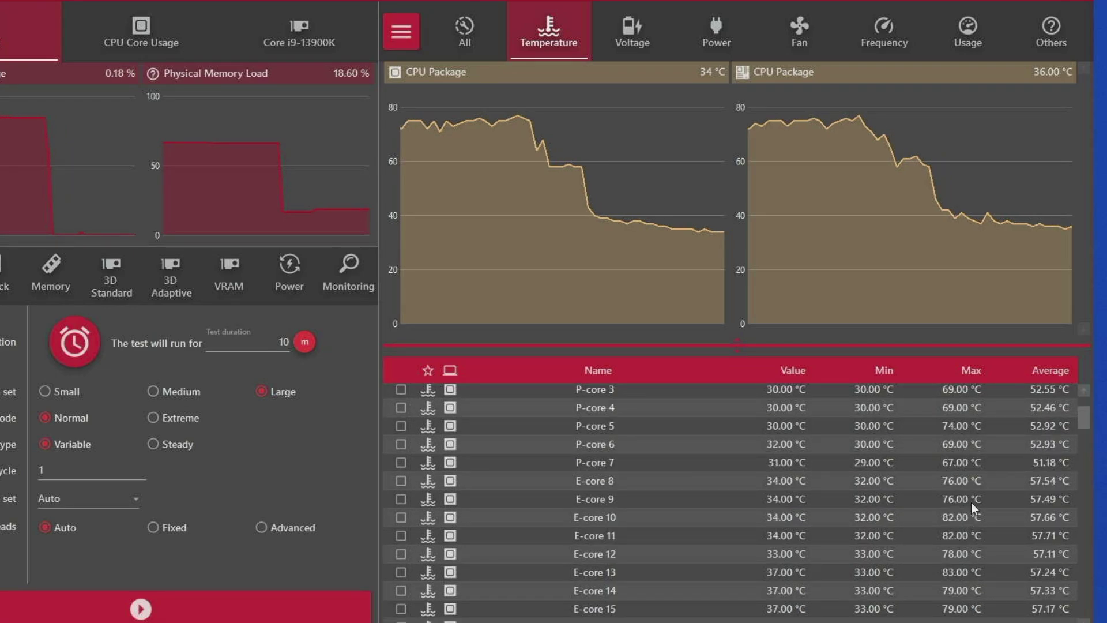
scroll(963, 546, "down", 1)
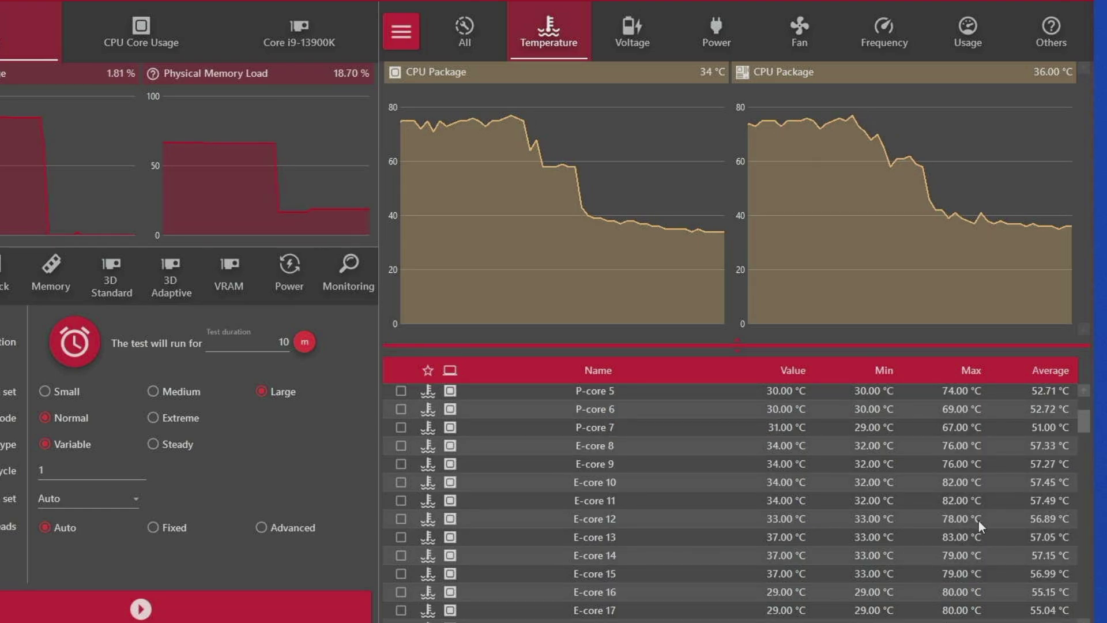
scroll(971, 544, "down", 1)
scroll(955, 578, "down", 1)
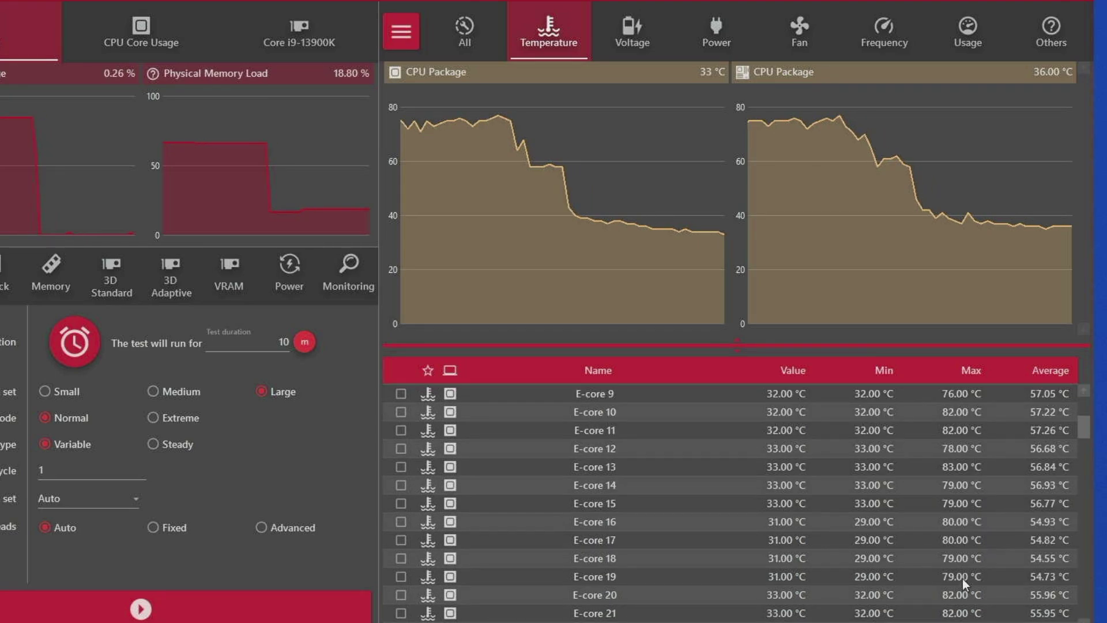
scroll(963, 599, "down", 4)
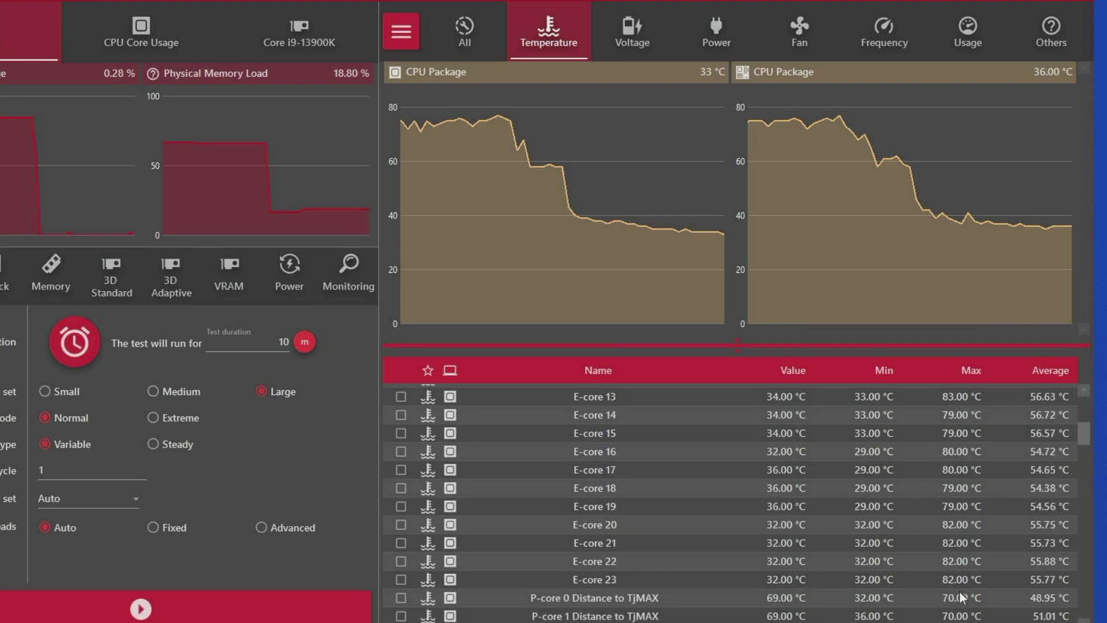
- Review the cores' distance to TjMAX and the maximum CPU Package and Core Max temperatures, returning to the start of the sensor list
scroll(958, 591, "down", 6)
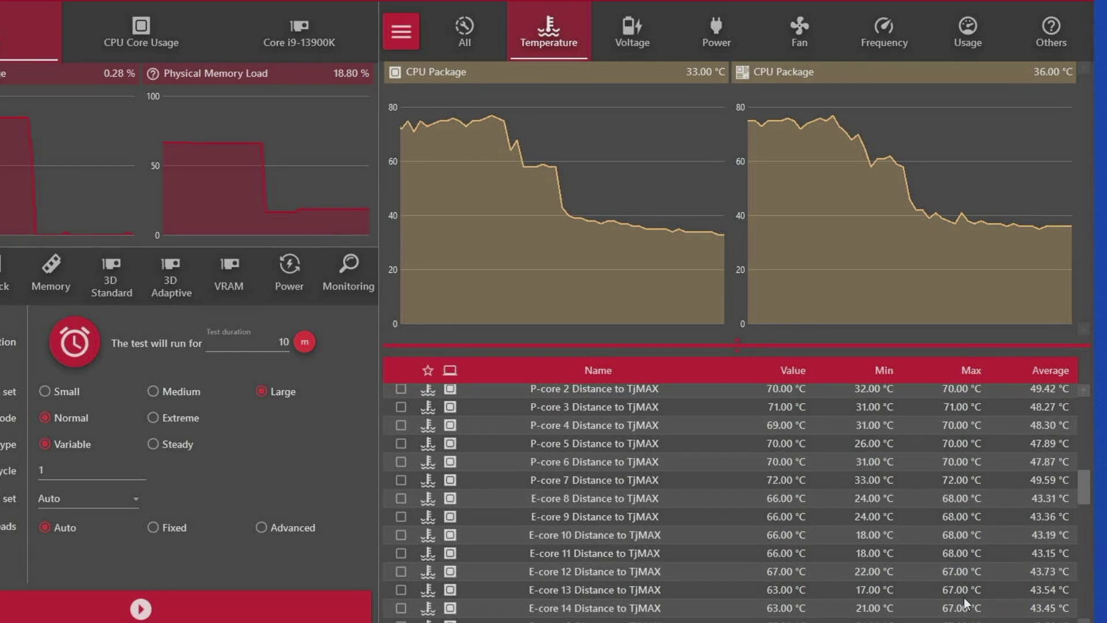
scroll(964, 602, "down", 7)
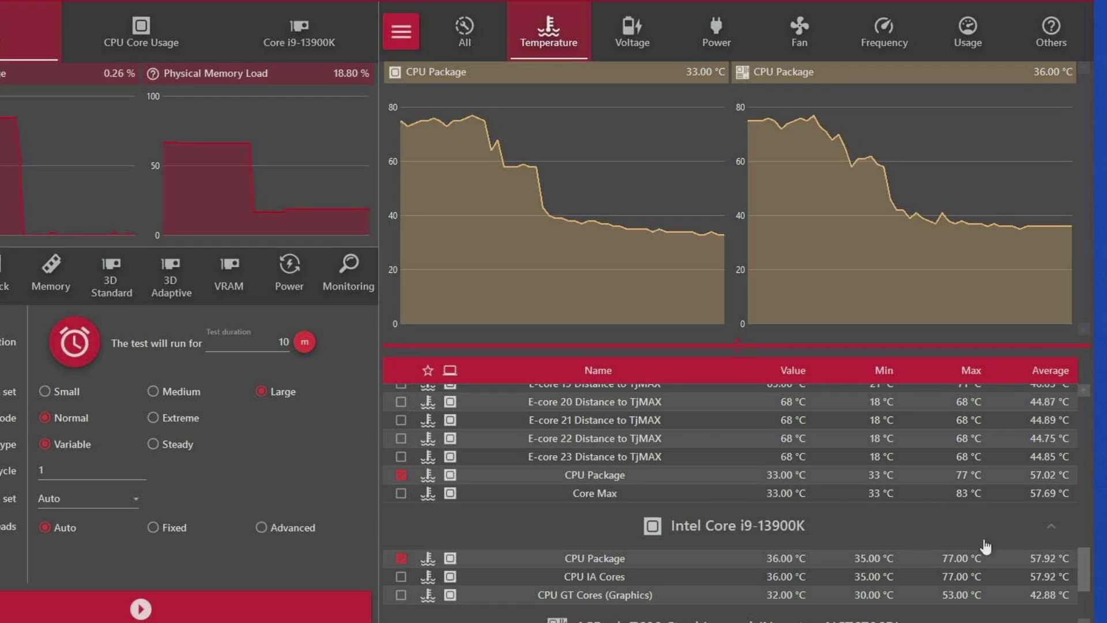
scroll(990, 603, "down", 10)
scroll(938, 577, "up", 10)
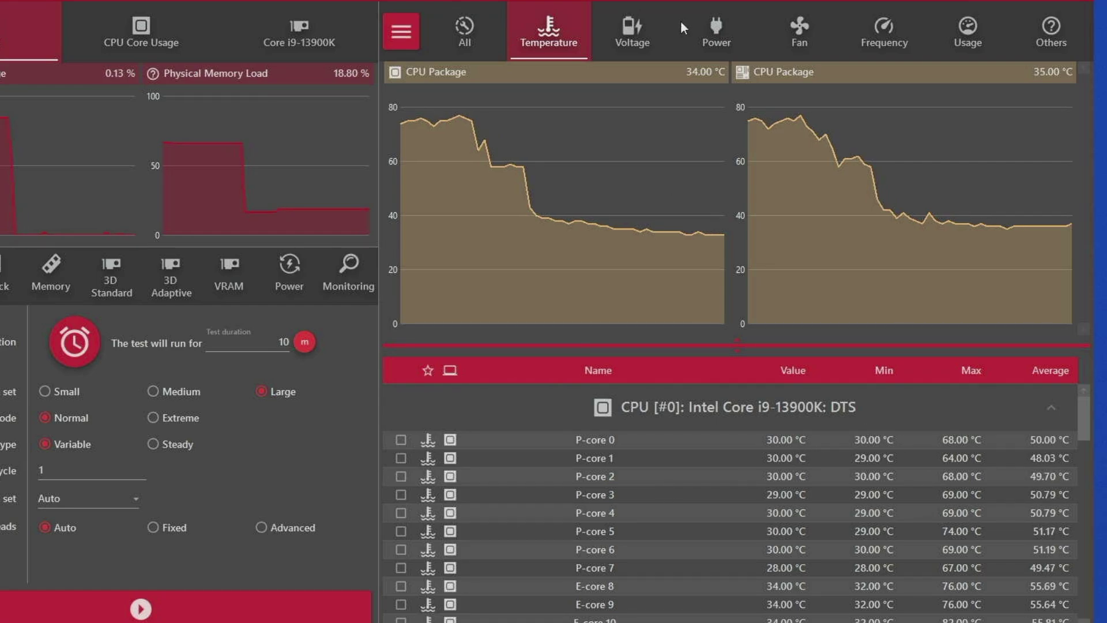
- Examine the Vcore reading and the maximum CPU package power recorded over the Linpack Xtreme run
left_click(635, 37)
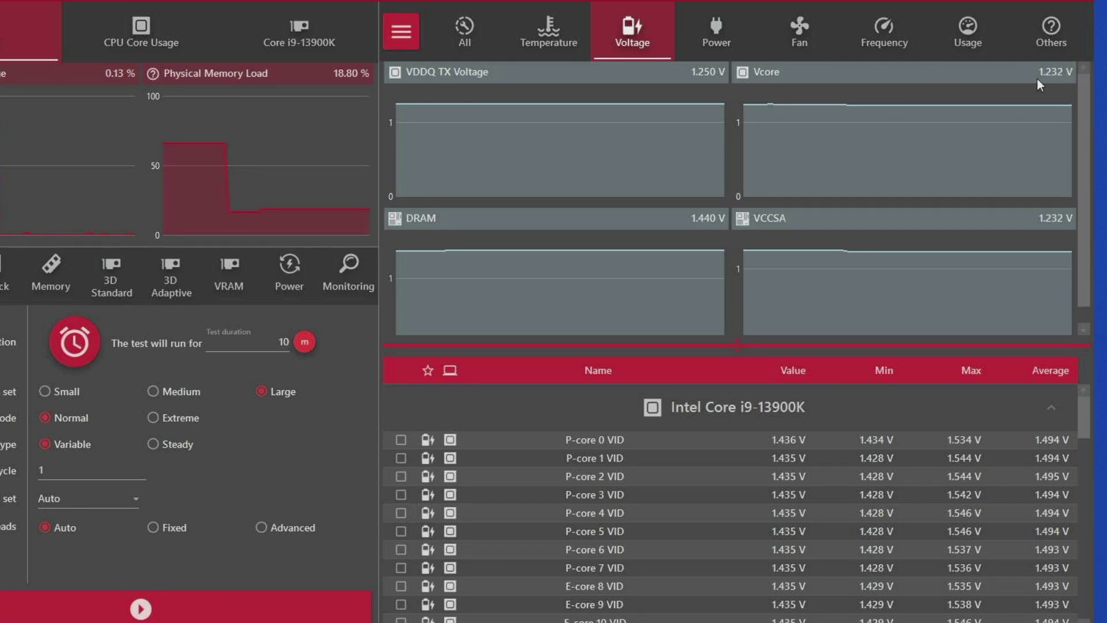
left_click(715, 30)
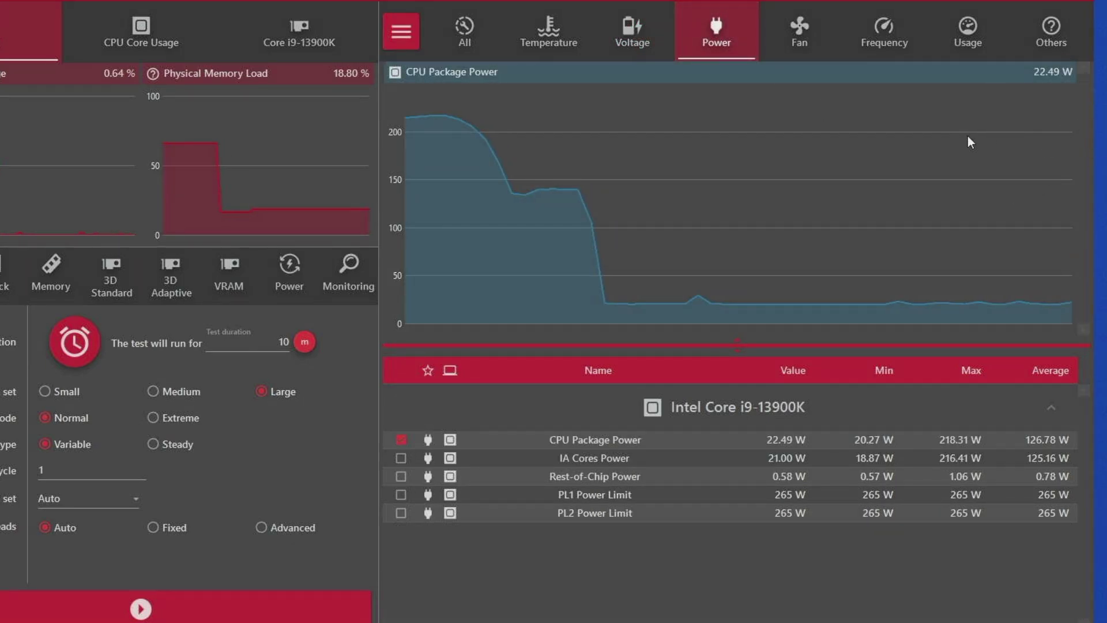